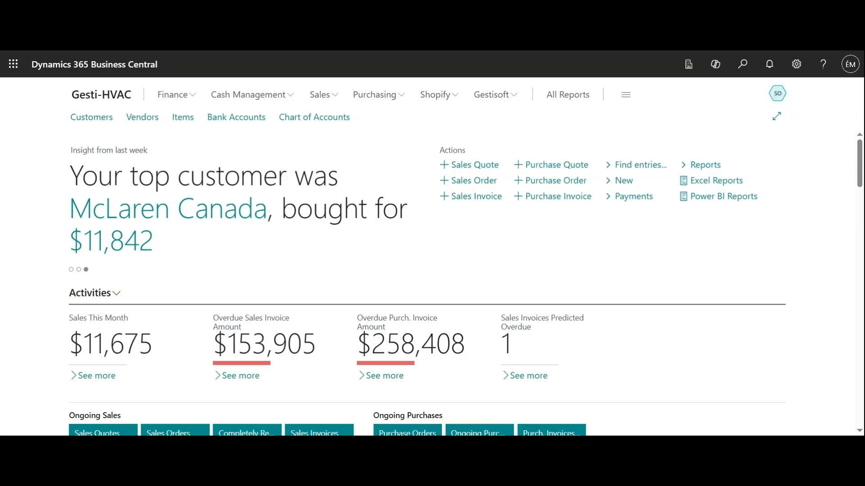
Step: Open the CASH batch of the payment journals
left_click(244, 100)
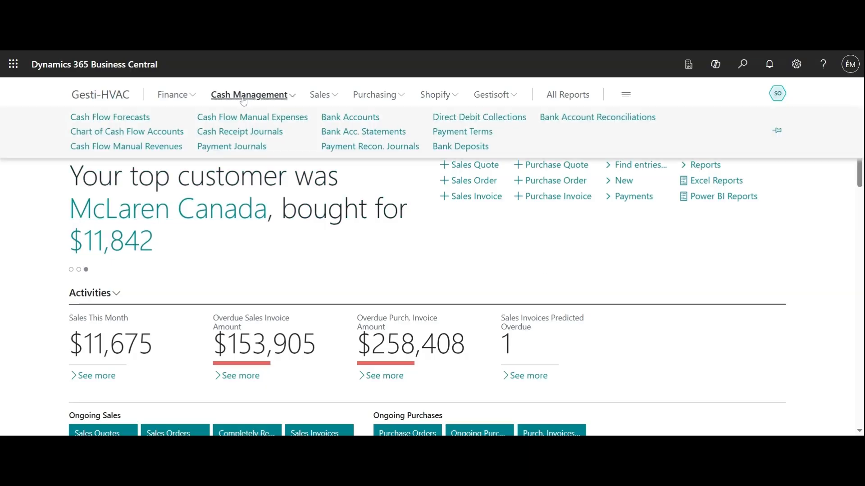
left_click(244, 147)
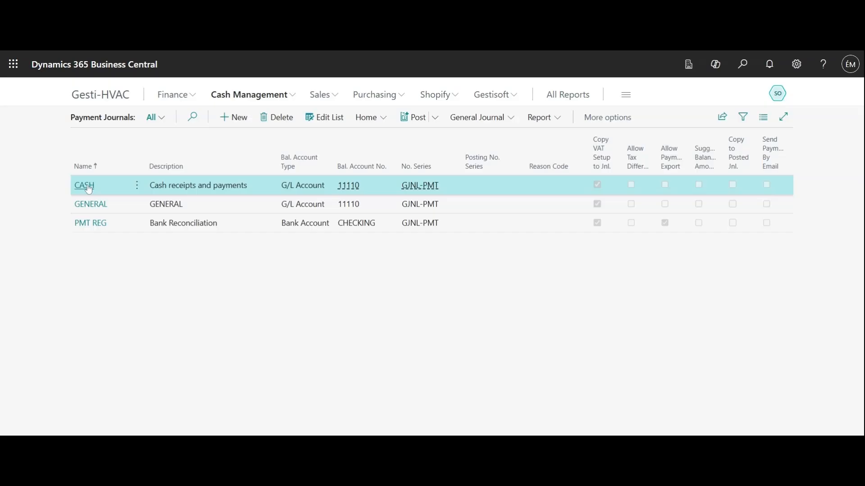
left_click(85, 186)
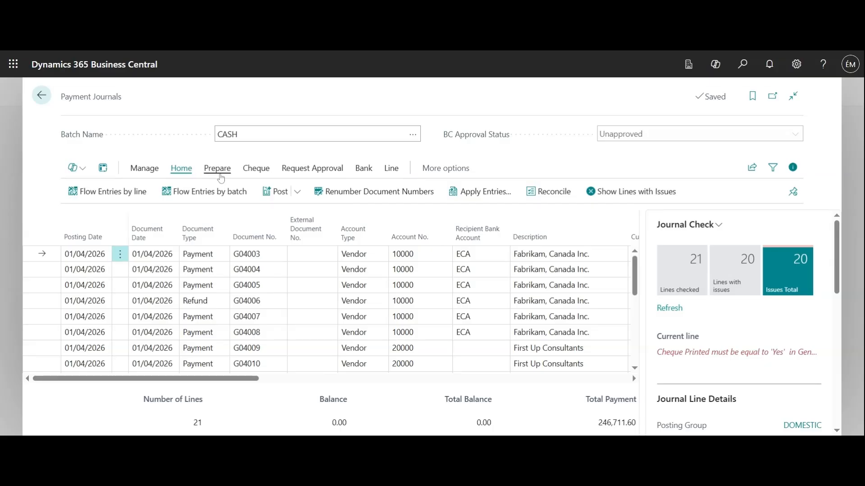
Step: Start Suggest Vendor Payments for the CASH batch and review its payment, summary, journal line and vendor filter options
left_click(219, 171)
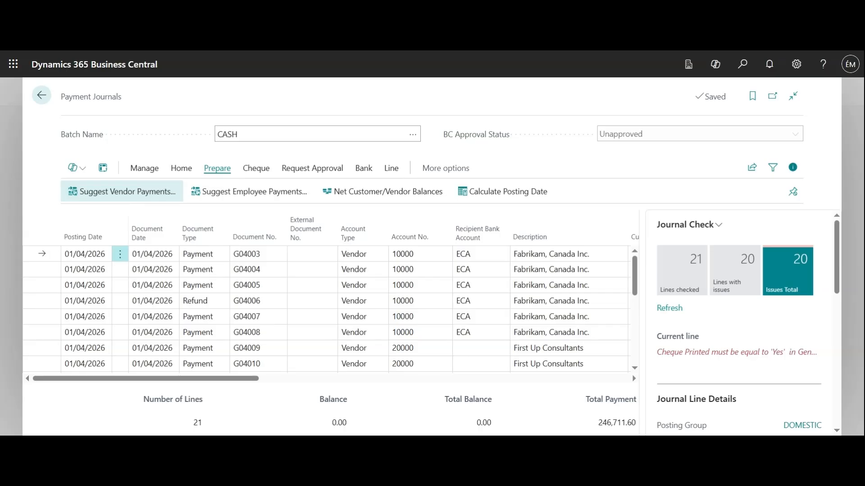
left_click(121, 204)
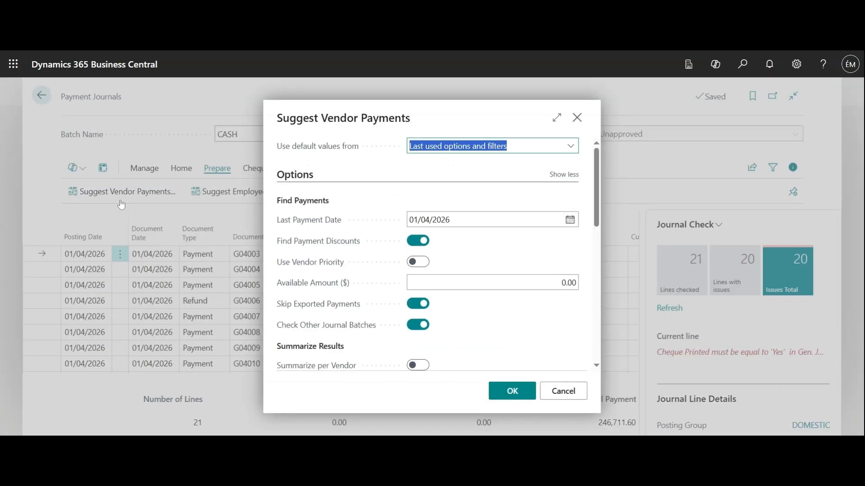
left_click(489, 282)
scroll(427, 256, "down", 2)
scroll(485, 284, "down", 10)
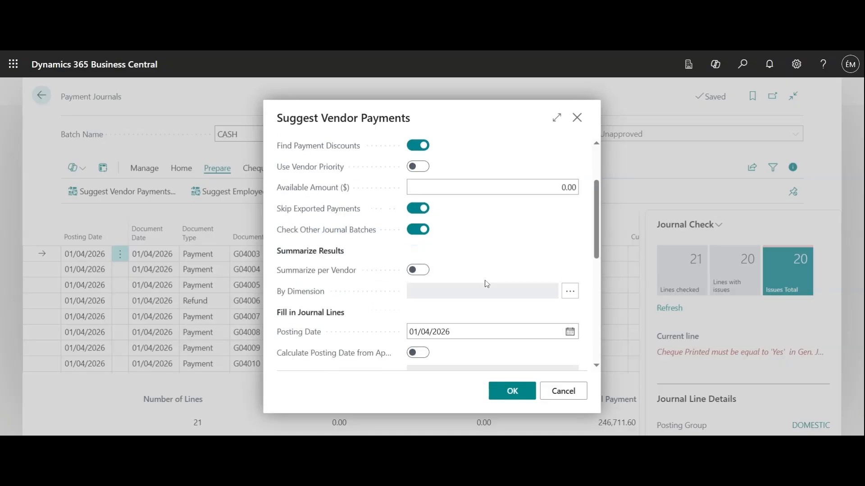
scroll(486, 284, "up", 8)
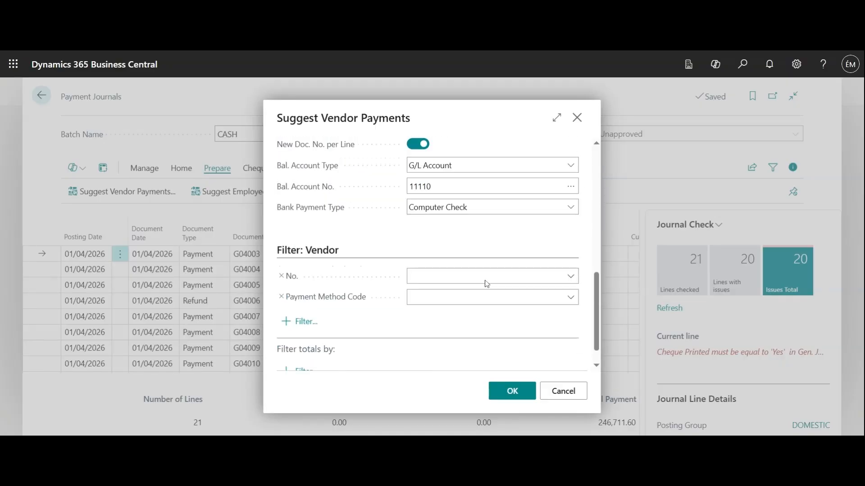
scroll(486, 284, "down", 8)
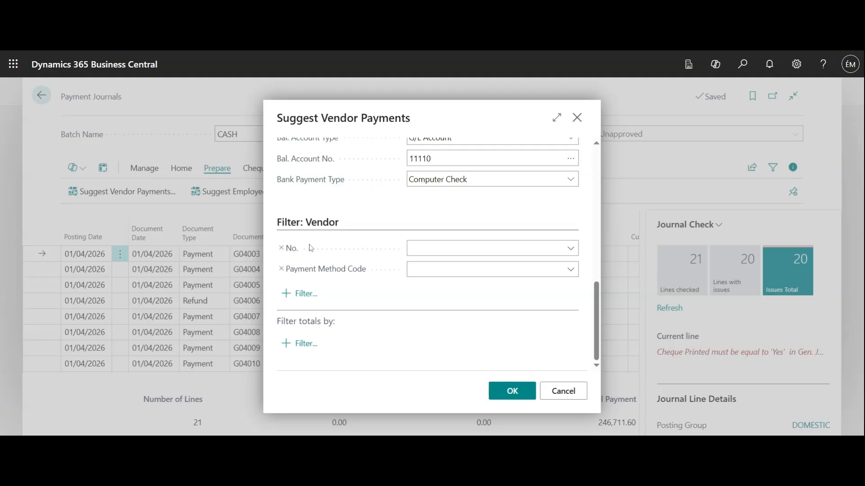
Step: Look through the vendors available for the vendor number filter and close the payment suggestion without running it
left_click(571, 248)
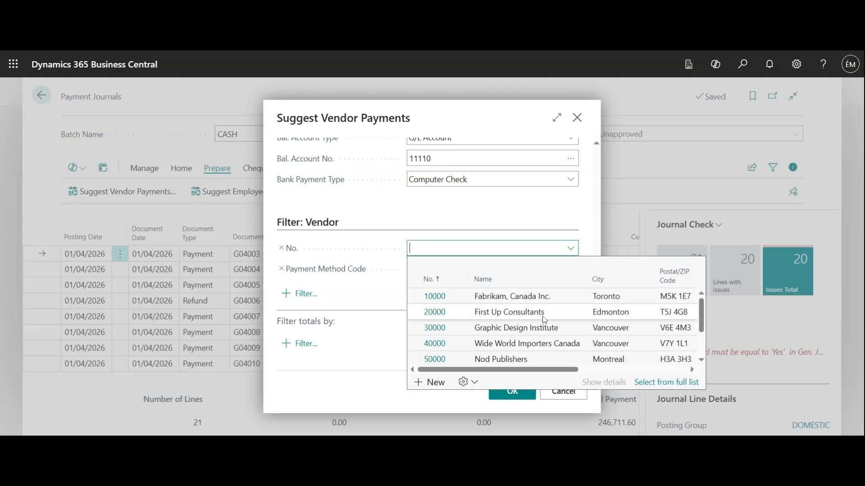
scroll(544, 320, "down", 1)
scroll(543, 320, "up", 1)
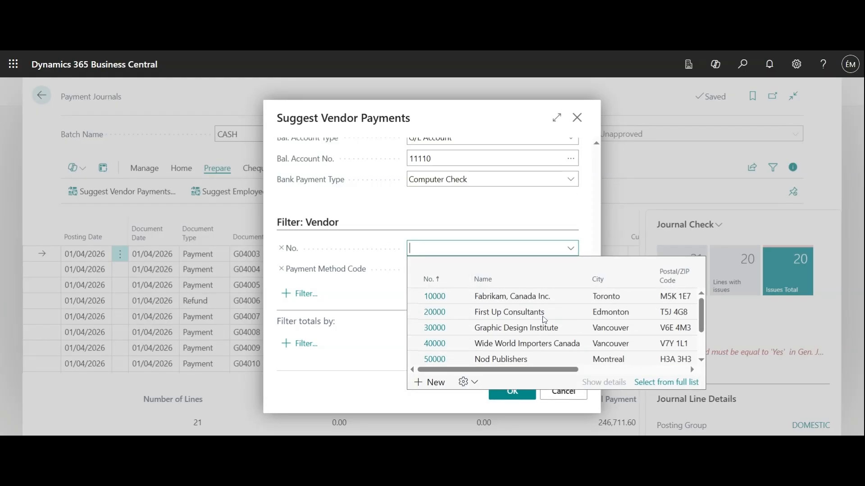
left_click(491, 221)
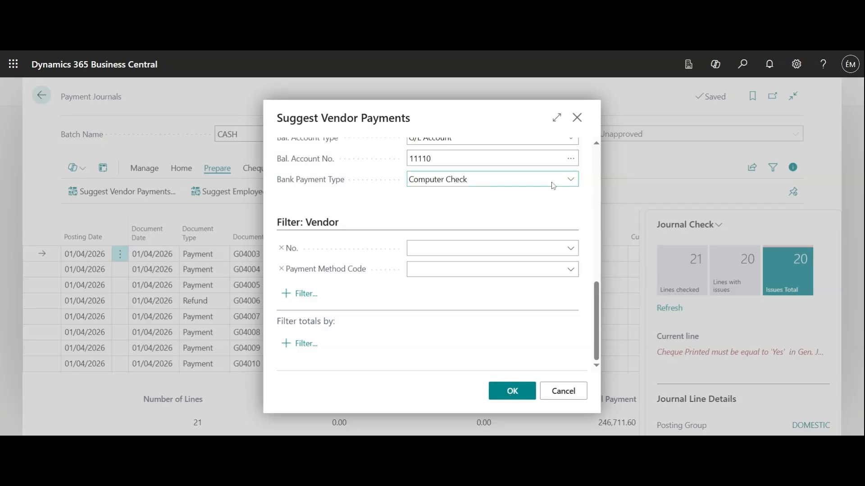
left_click(577, 119)
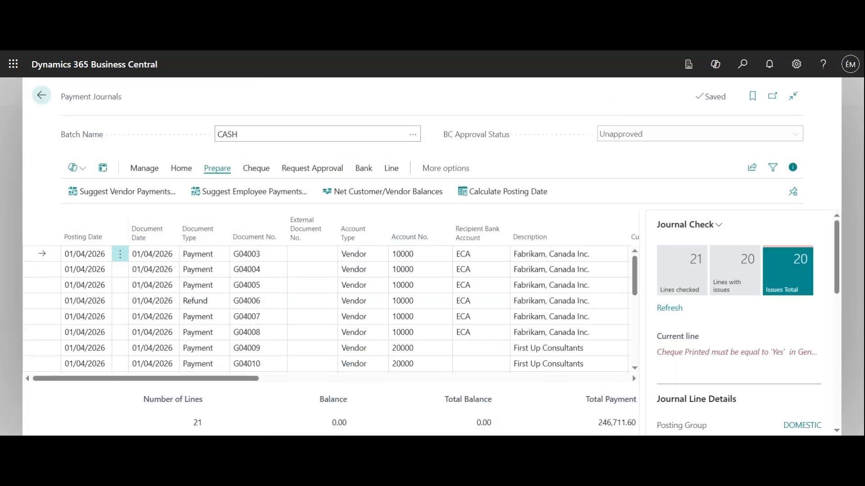
Step: Examine the CASH batch's payment lines, including vendors, payment method codes and amounts
scroll(297, 293, "down", 3)
scroll(297, 295, "down", 2)
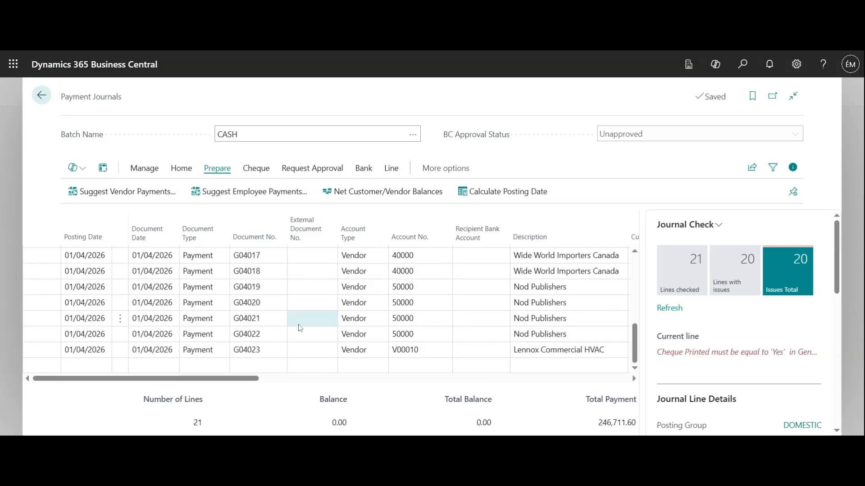
scroll(300, 328, "up", 5)
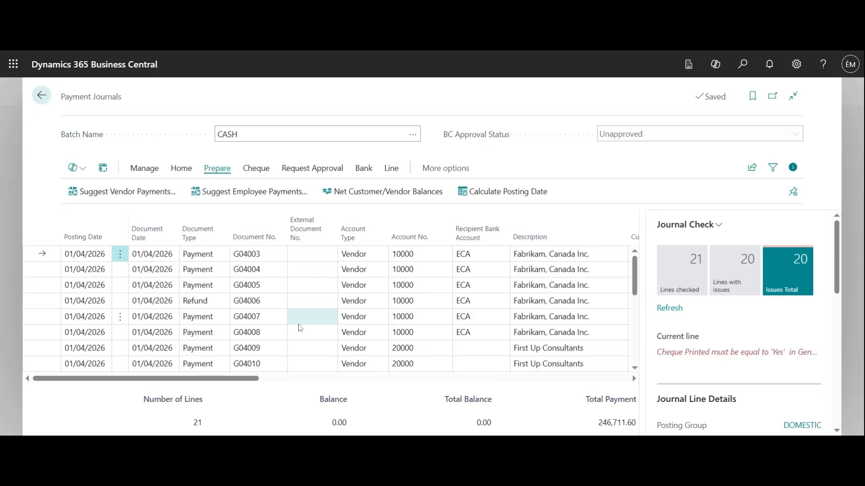
left_click_drag(255, 379, 450, 371)
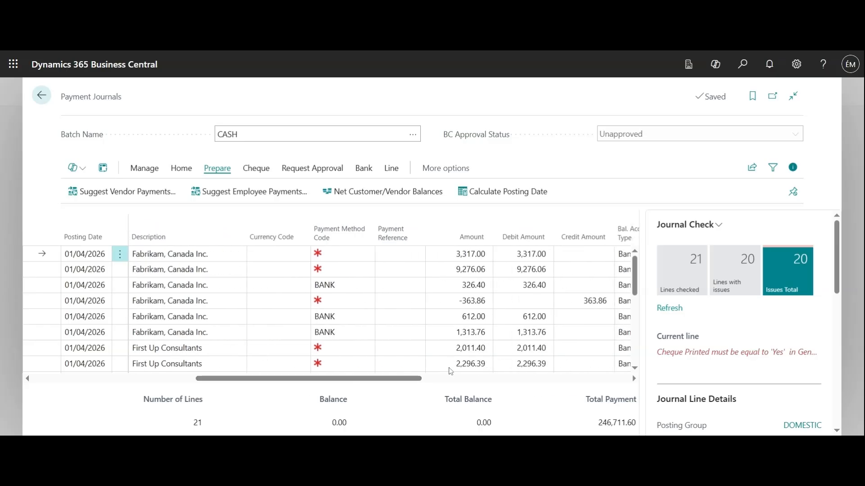
scroll(458, 287, "down", 3)
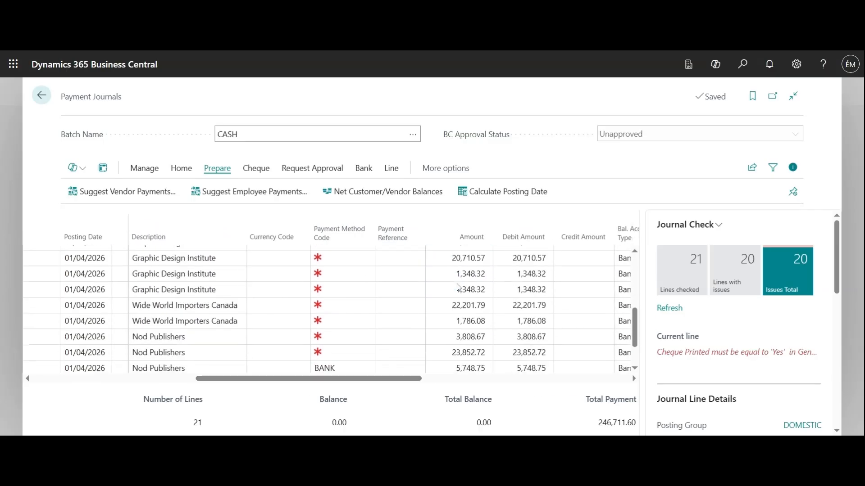
scroll(458, 287, "down", 1)
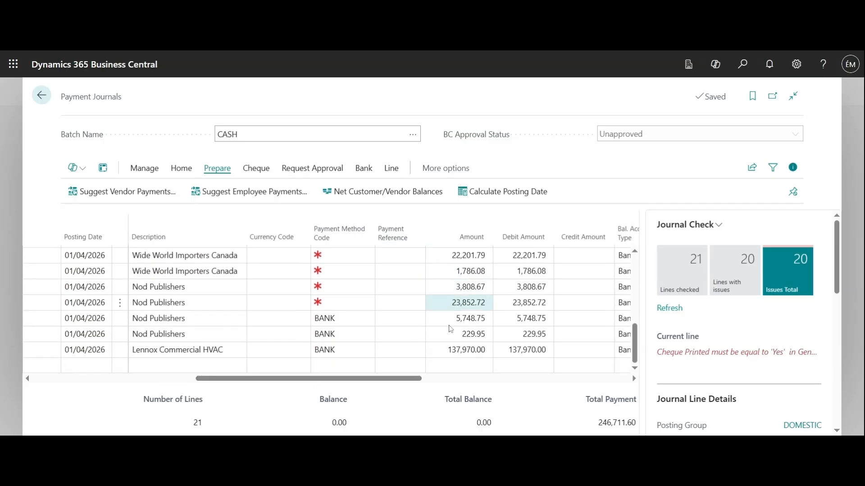
scroll(472, 360, "up", 5)
left_click_drag(401, 379, 244, 379)
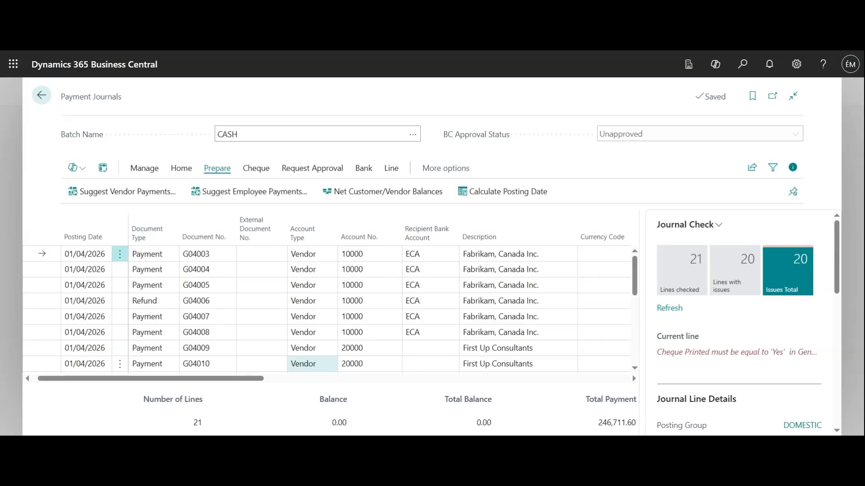
Step: Preview the payment journal test report for the CASH batch
left_click(177, 173)
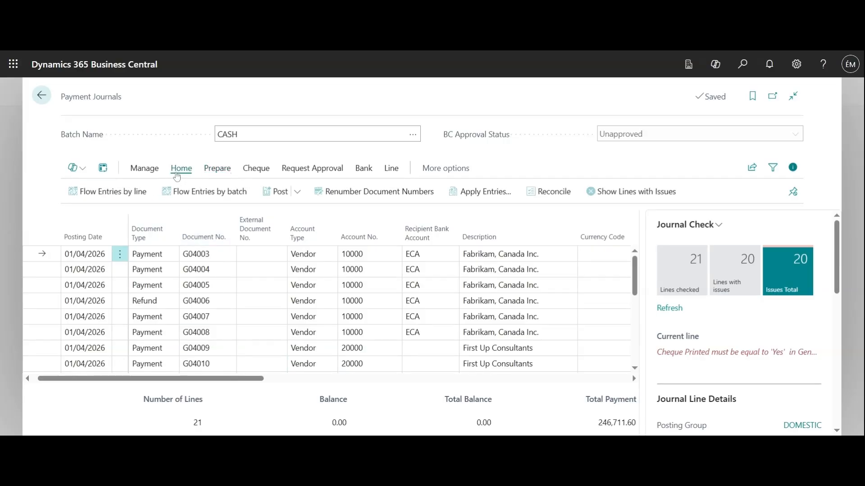
left_click(298, 192)
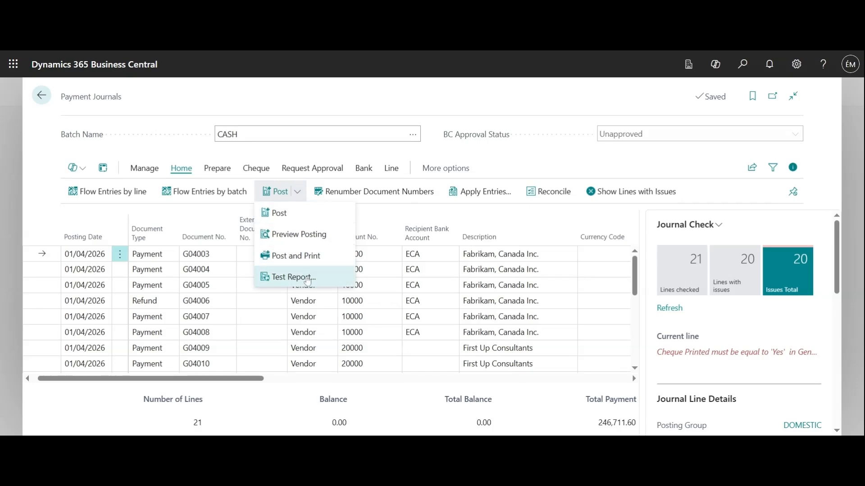
left_click(293, 277)
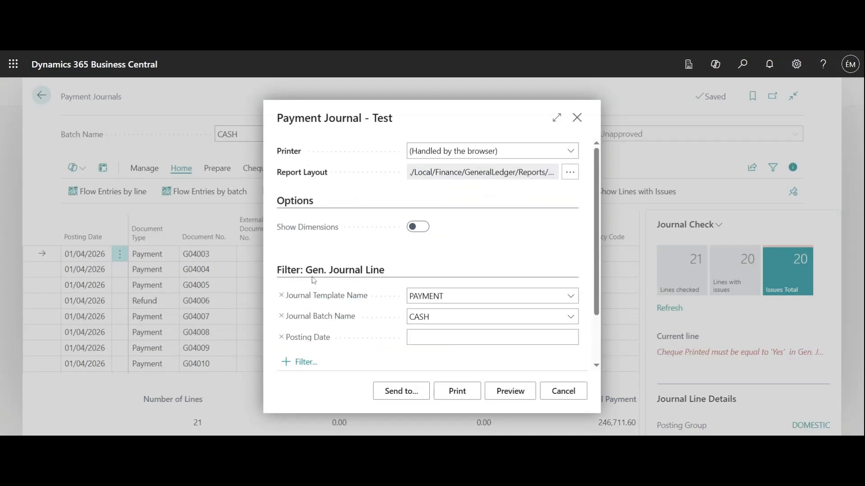
left_click(515, 392)
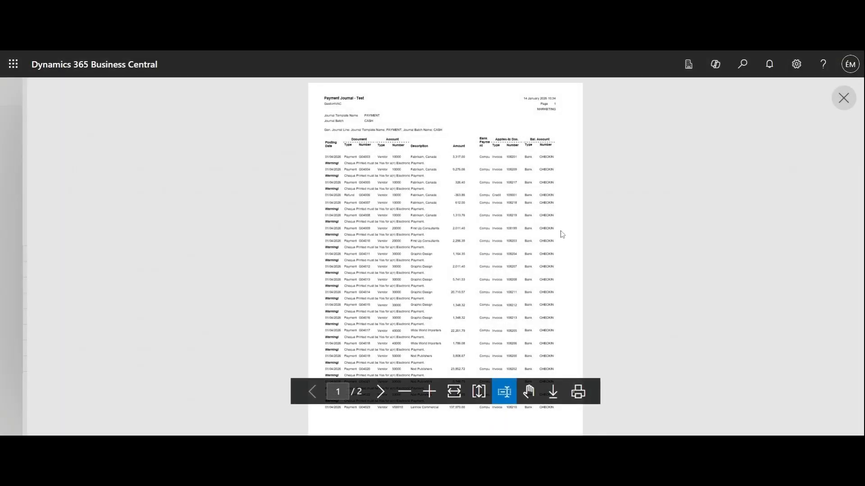
Step: Examine the line warnings, total and reconciliation section on both pages of the test report, and close the report
left_click(429, 392)
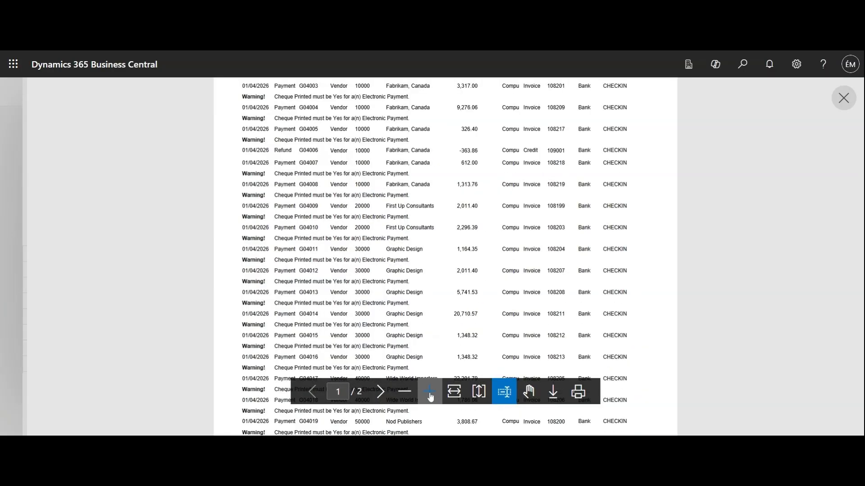
left_click(430, 395)
scroll(534, 315, "up", 3)
scroll(535, 316, "down", 12)
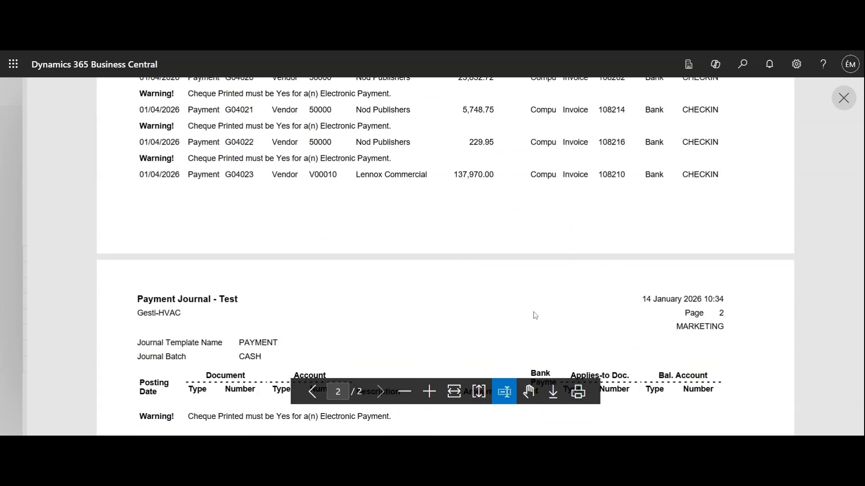
scroll(535, 315, "up", 6)
scroll(535, 315, "down", 6)
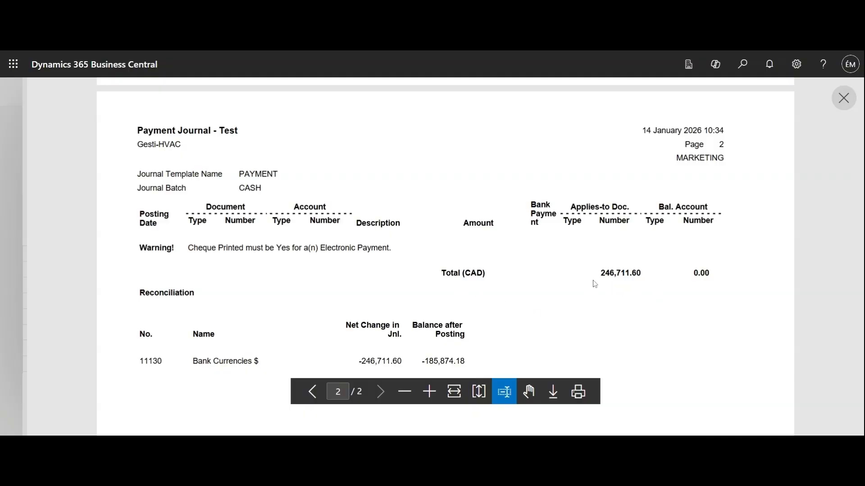
key("Escape")
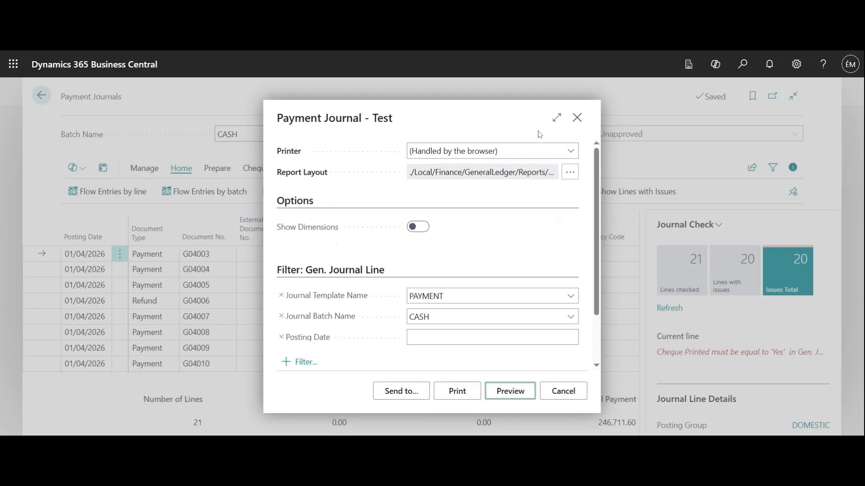
left_click(577, 118)
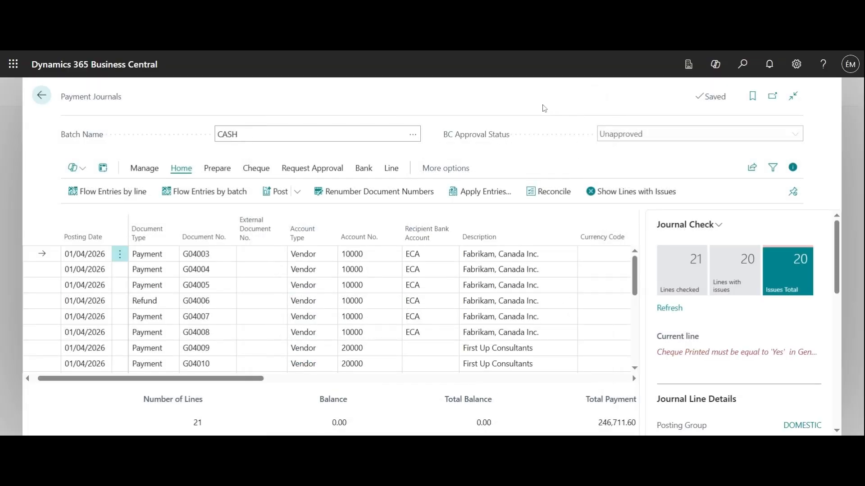
Step: Check the payment settings on the vendor card of Fabrikam, Canada Inc. and return to the vendor list
left_click(42, 100)
left_click(72, 97)
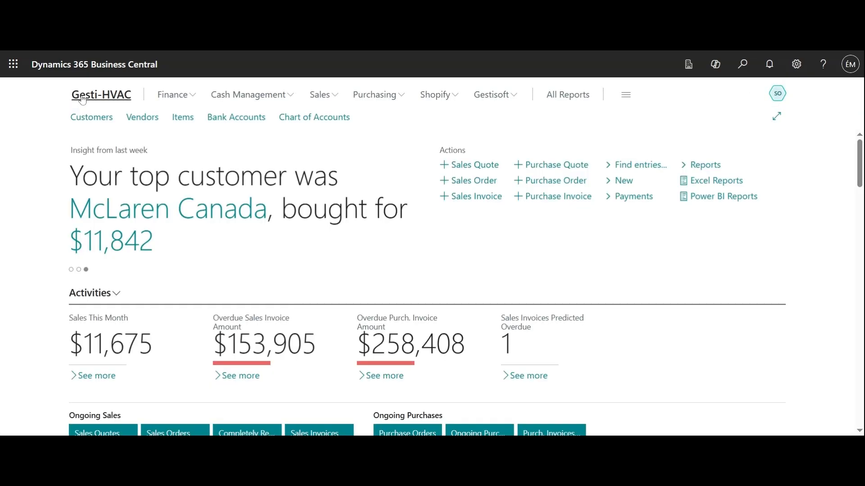
left_click(139, 118)
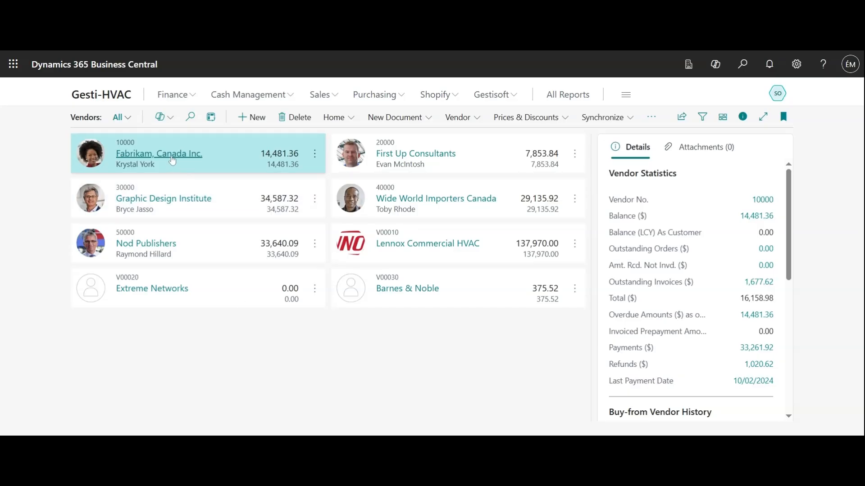
left_click(172, 157)
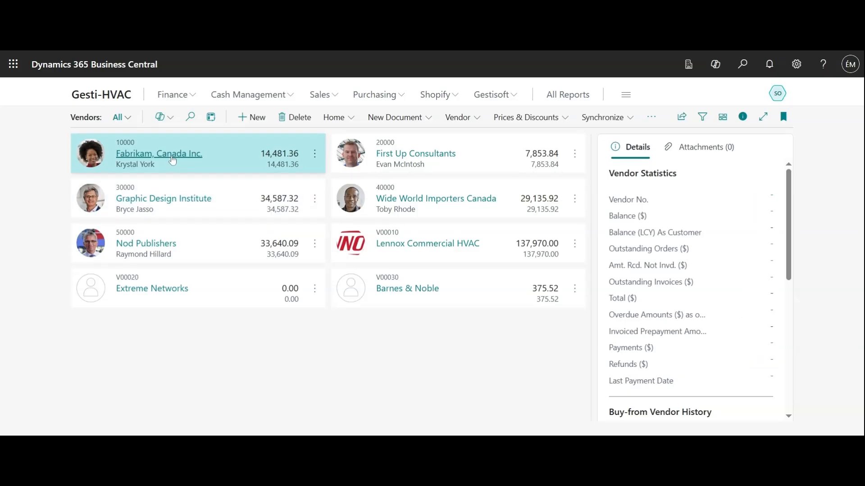
scroll(403, 256, "down", 10)
scroll(403, 259, "down", 4)
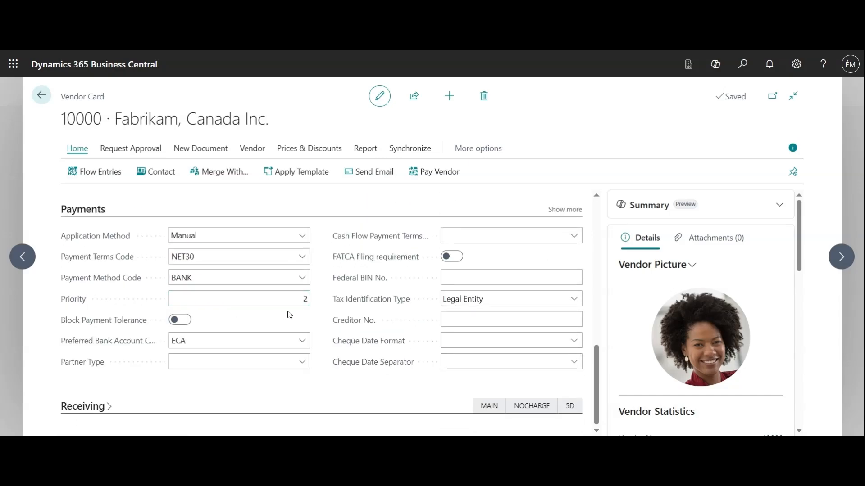
left_click(41, 95)
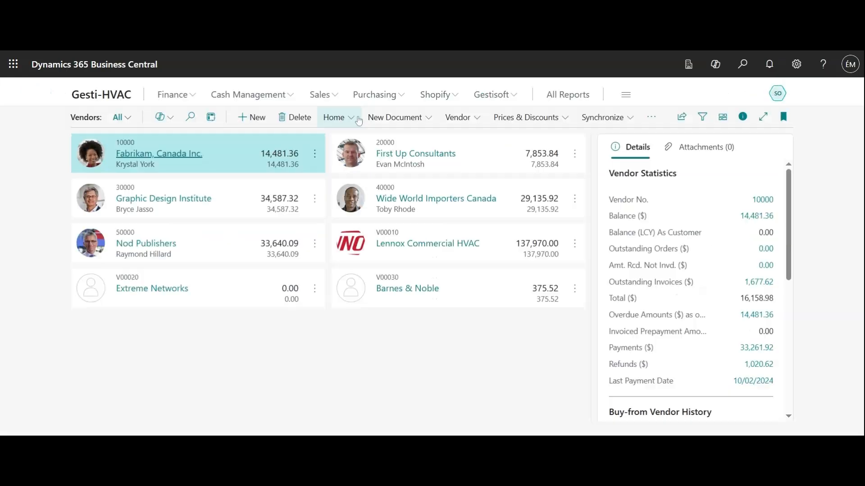
Step: Open the vendor card of First Up Consultants and check its payment settings, including the priority
left_click(398, 156)
left_click(398, 157)
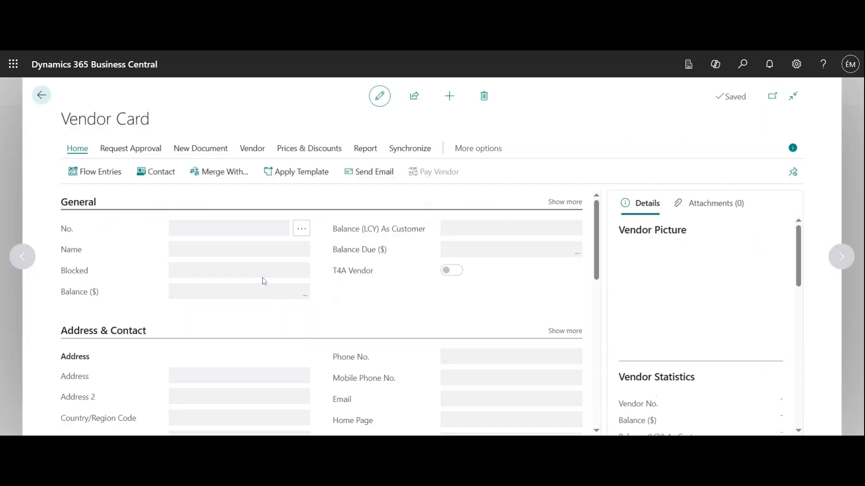
scroll(263, 281, "down", 5)
scroll(264, 281, "down", 3)
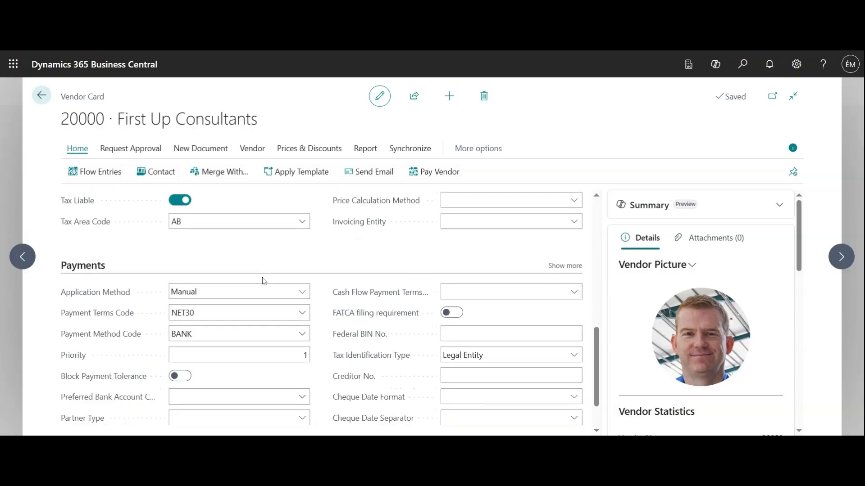
scroll(264, 281, "down", 2)
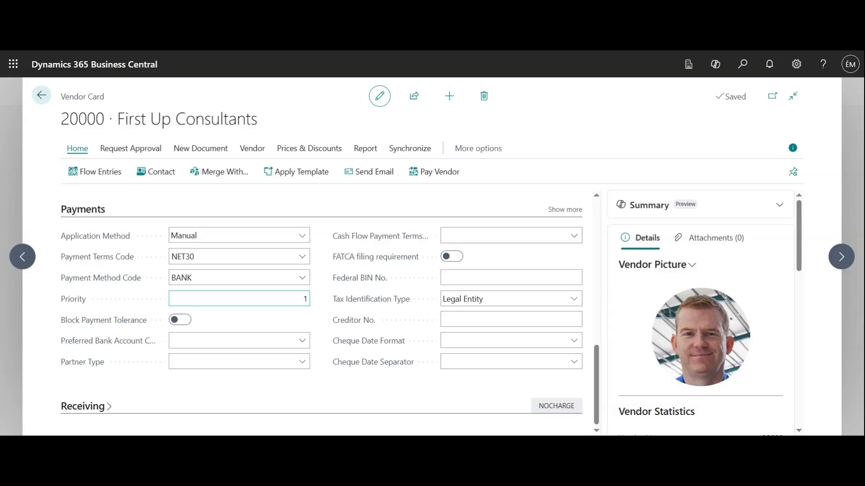
Step: Leave the First Up Consultants vendor card and open the CASH batch of the payment journals
left_click(42, 95)
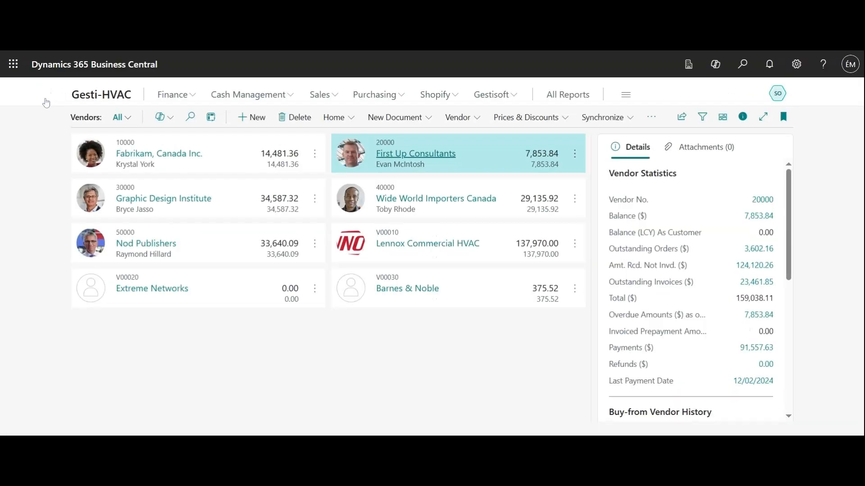
left_click(79, 100)
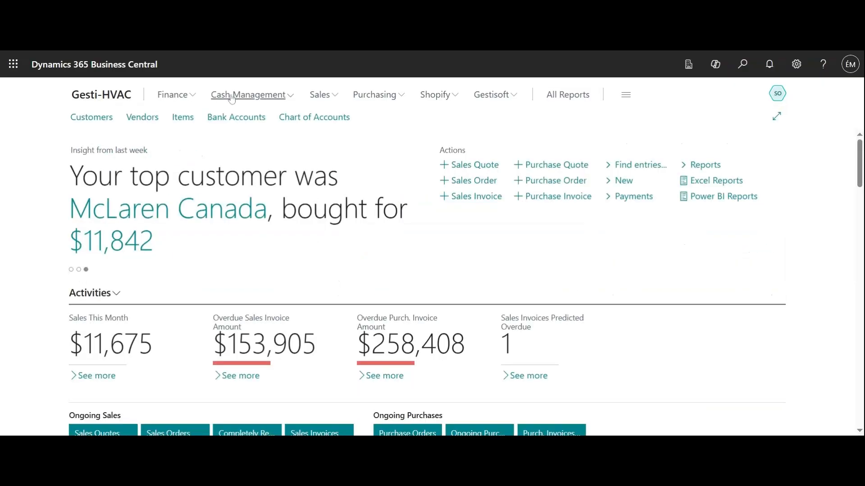
left_click(282, 100)
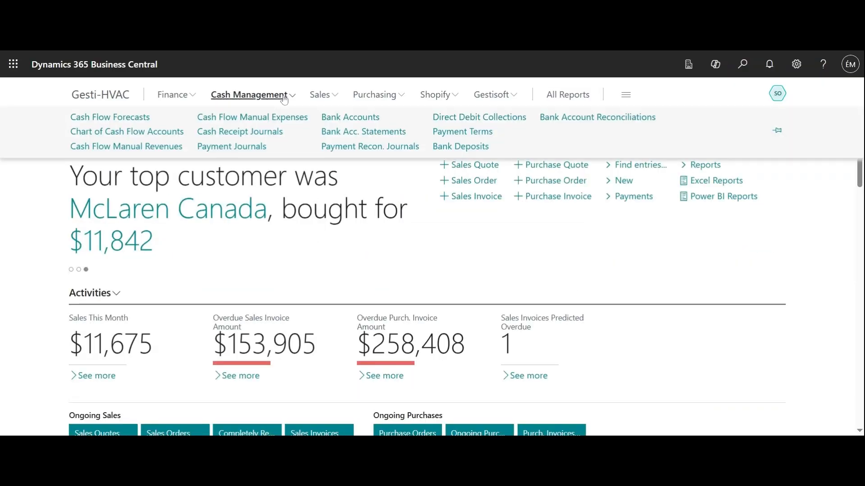
left_click(251, 147)
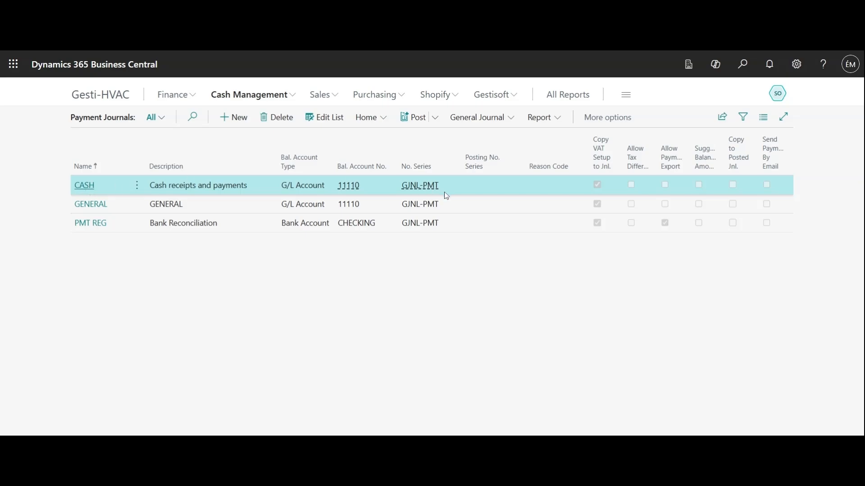
left_click(446, 198)
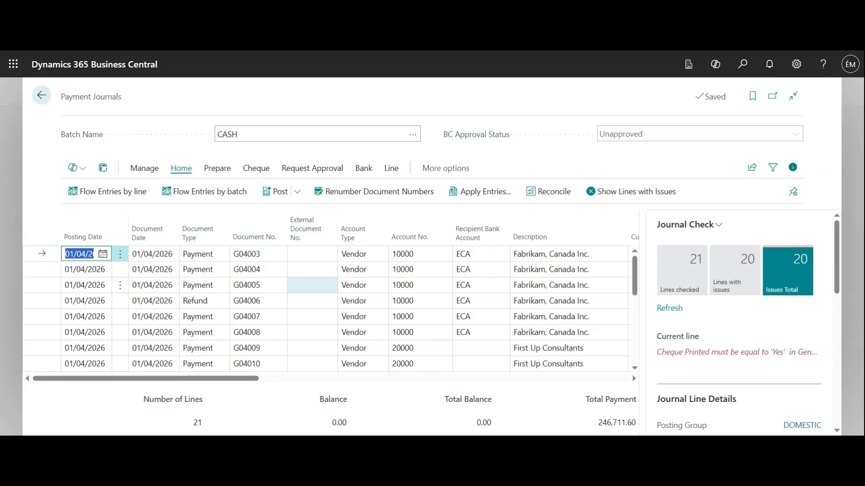
Step: Delete all existing payment lines from the CASH payment journal and confirm the deletion
left_click(51, 257)
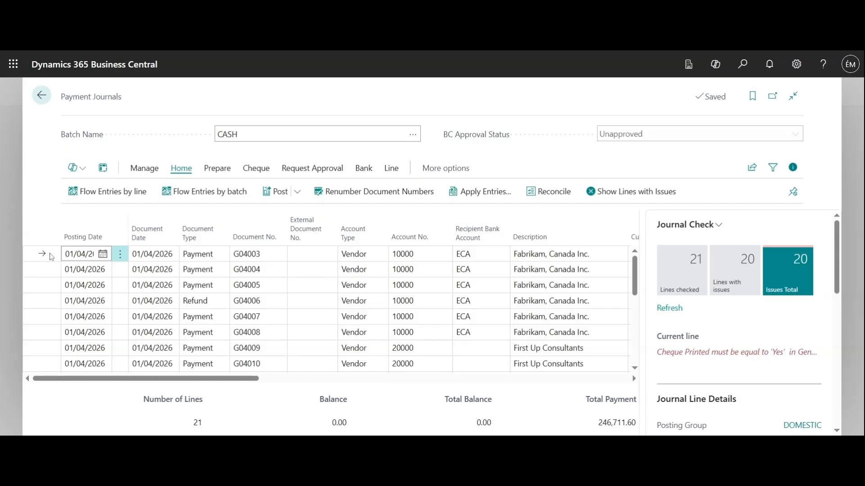
left_click(120, 261)
left_click(205, 301)
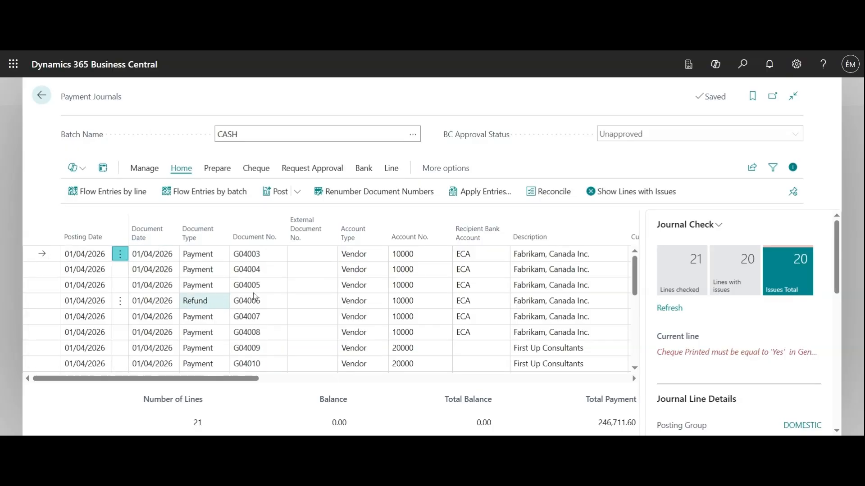
left_click(483, 282)
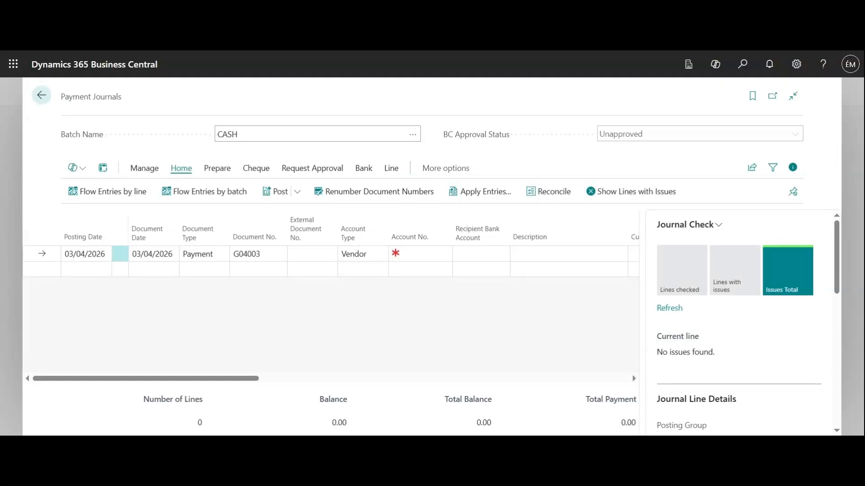
Step: Start Suggest Vendor Payments for the CASH batch and enable Use Vendor Priority
left_click(215, 170)
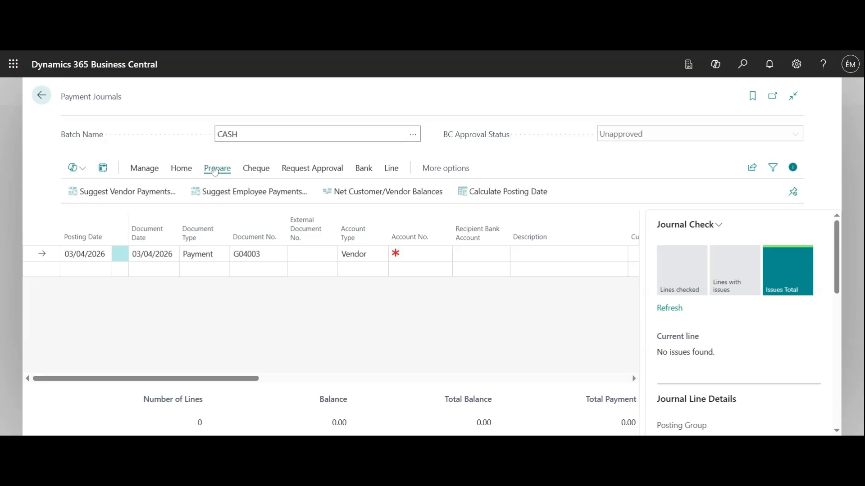
left_click(145, 199)
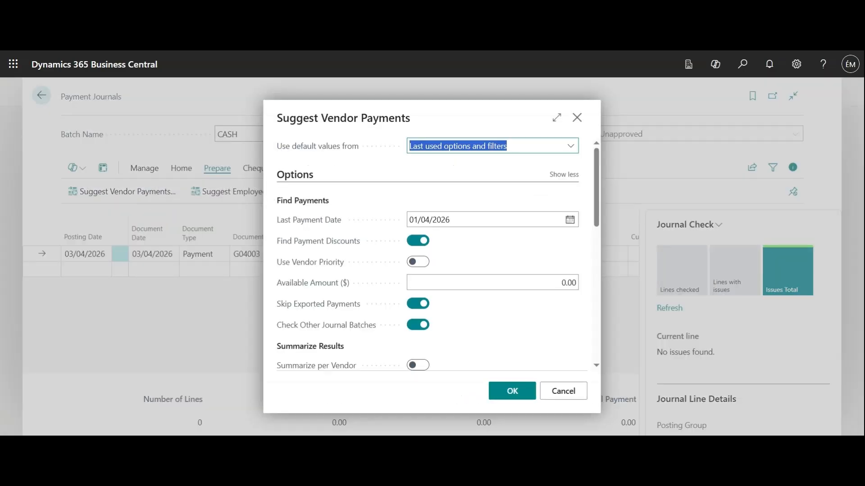
left_click(421, 263)
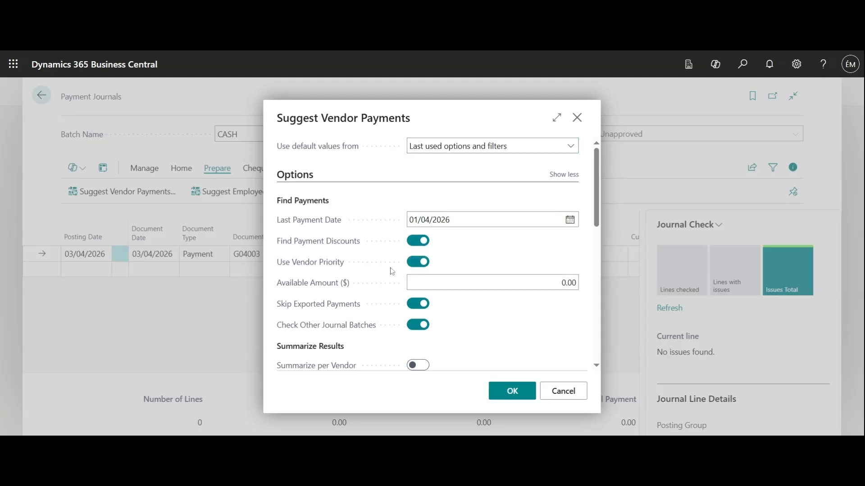
left_click(570, 178)
left_click(570, 178)
mouse_move(338, 269)
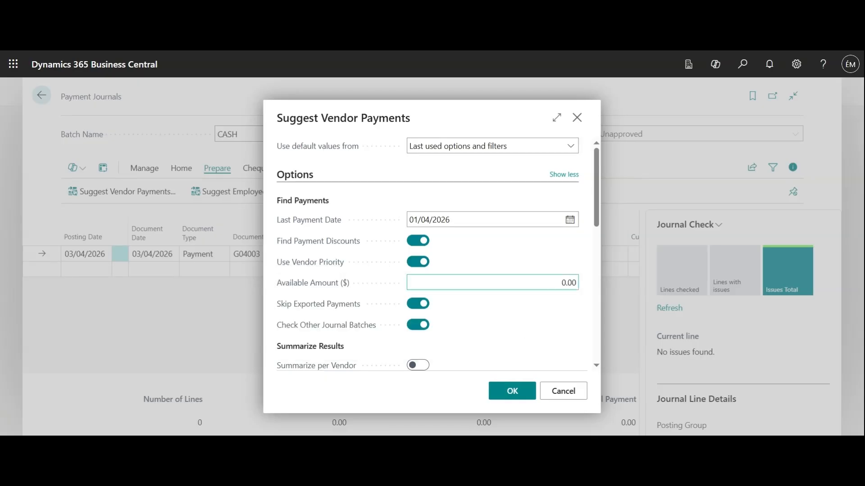
Step: Set the available amount to 25,000.00 and run the payment suggestion, accepting the earlier payment date
left_click(575, 282)
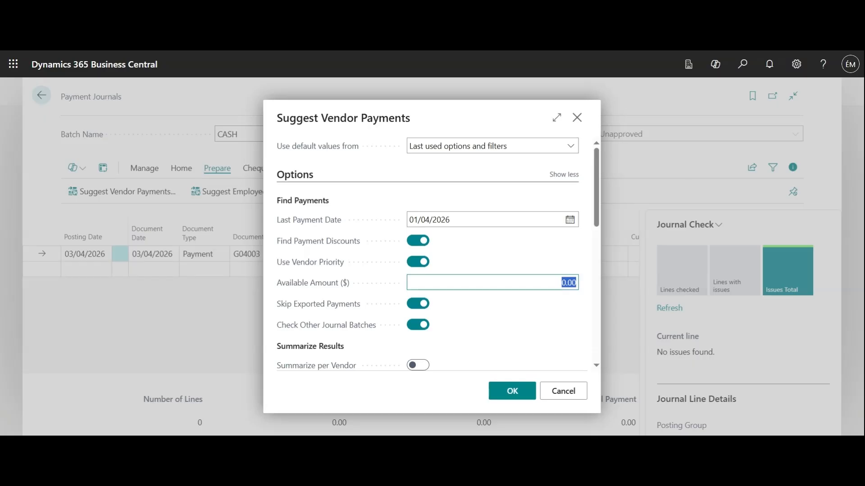
type("25000")
left_click(511, 265)
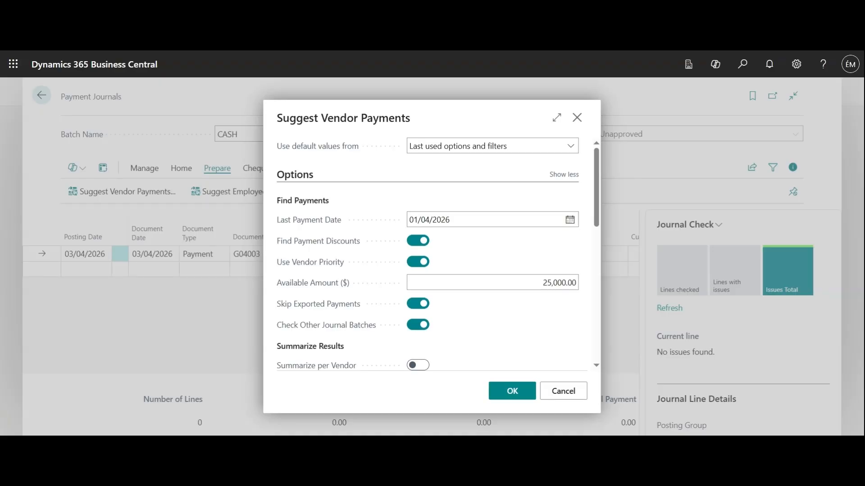
scroll(519, 258, "down", 3)
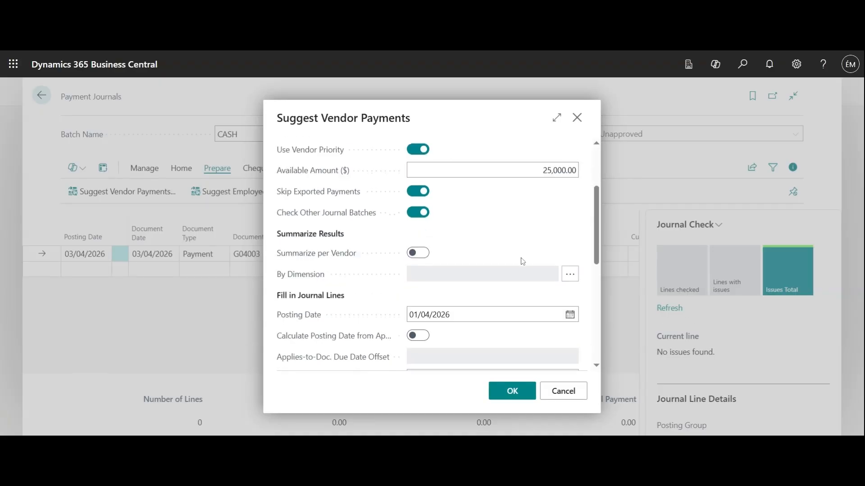
left_click(518, 399)
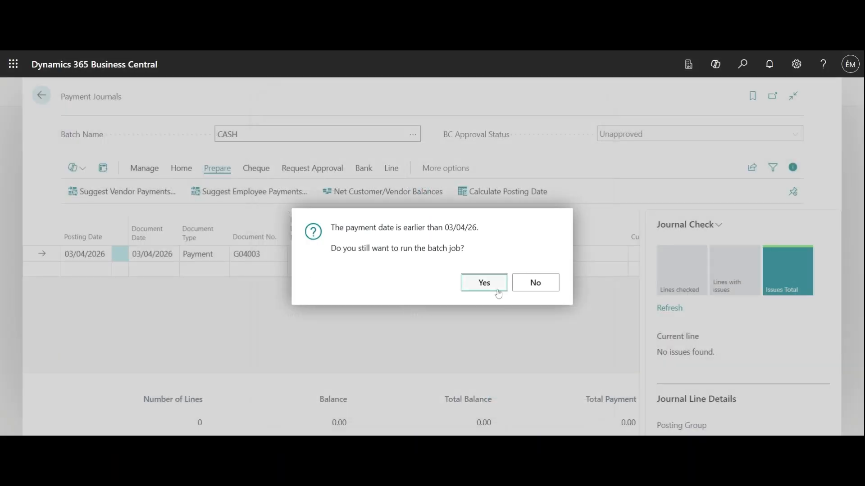
left_click(497, 284)
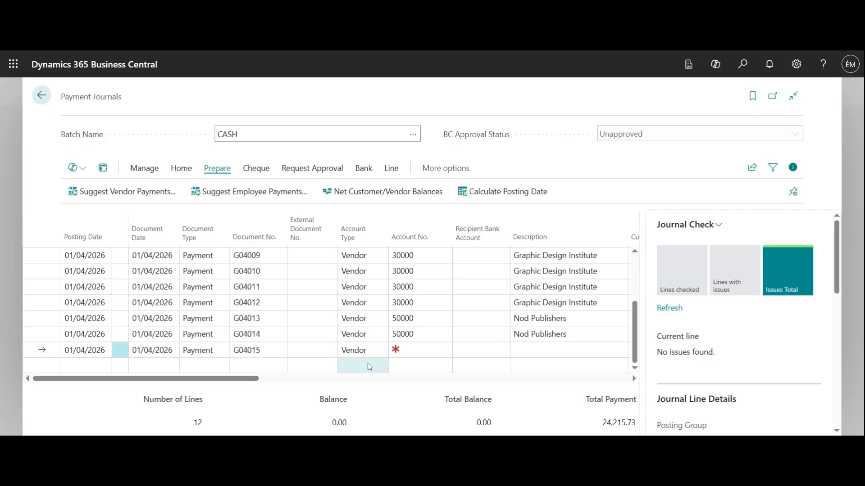
scroll(369, 367, "up", 3)
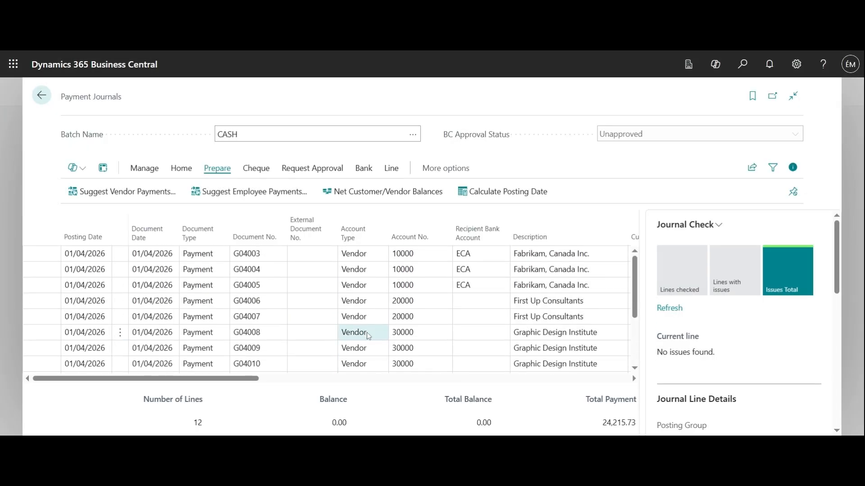
Step: Preview the test report for the newly suggested CASH payments and examine its lines, total and reconciliation section
left_click(182, 169)
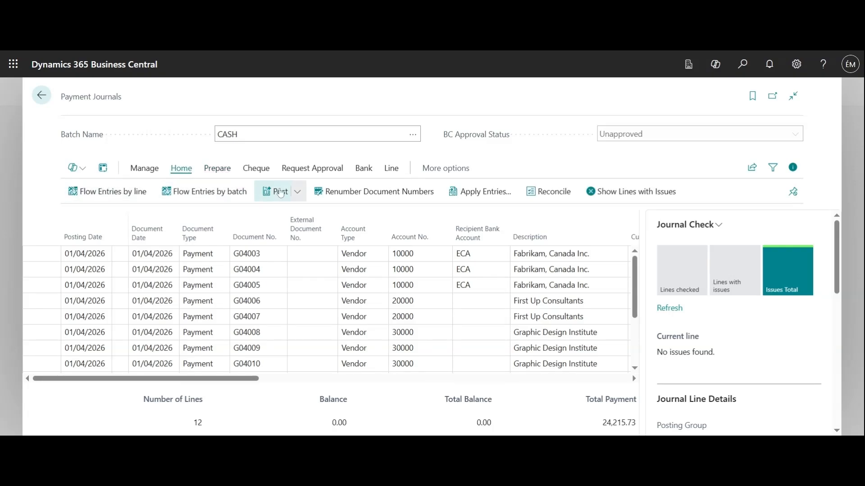
left_click(298, 192)
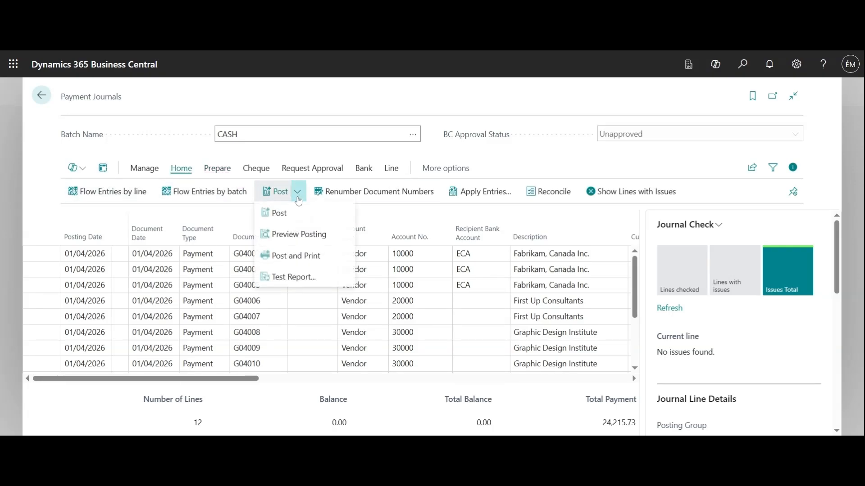
left_click(306, 279)
left_click(503, 404)
left_click(429, 392)
left_click(430, 392)
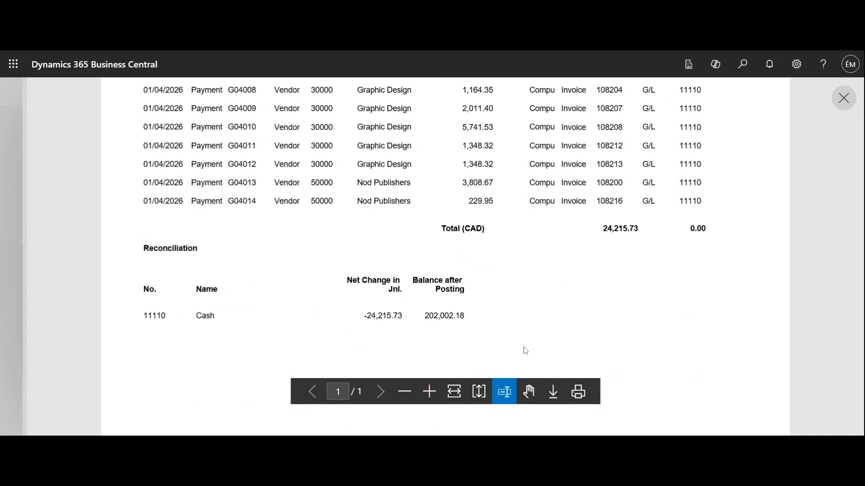
scroll(685, 279, "up", 3)
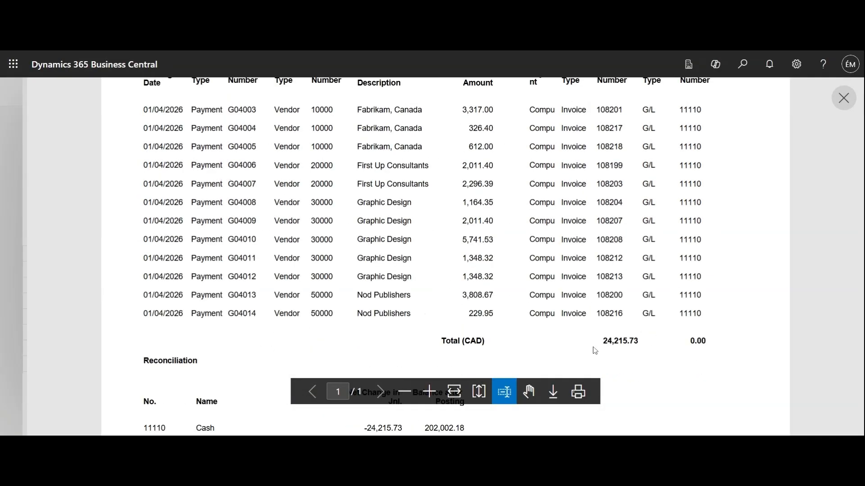